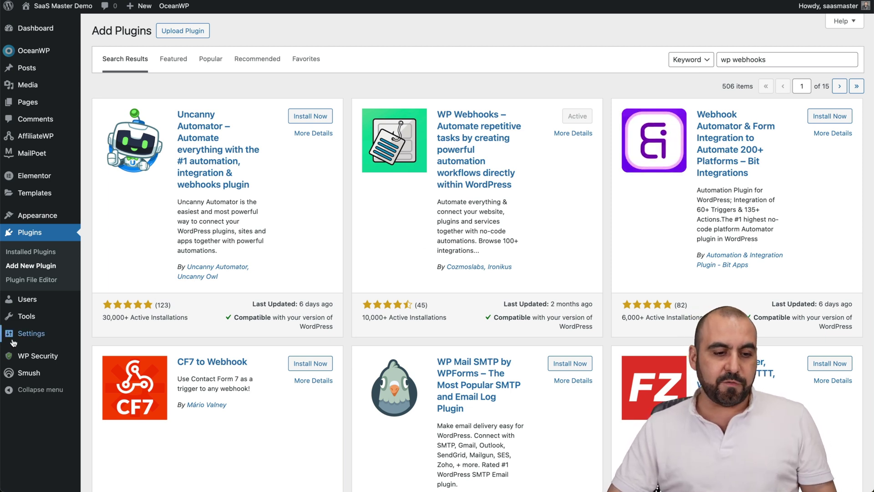
Step: Open the WP Webhooks page from the Settings submenu in the WordPress admin sidebar
{"action": "mouse_move", "coordinate": [14, 342]}
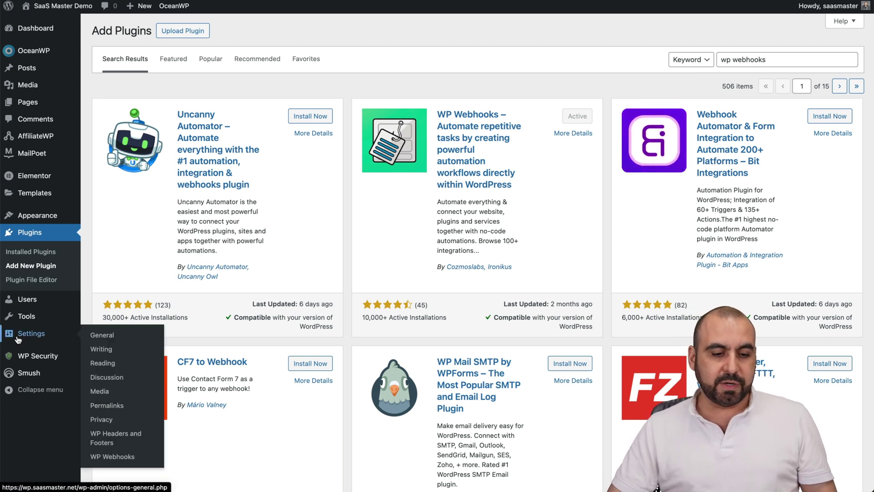
{"action": "left_click", "coordinate": [117, 456]}
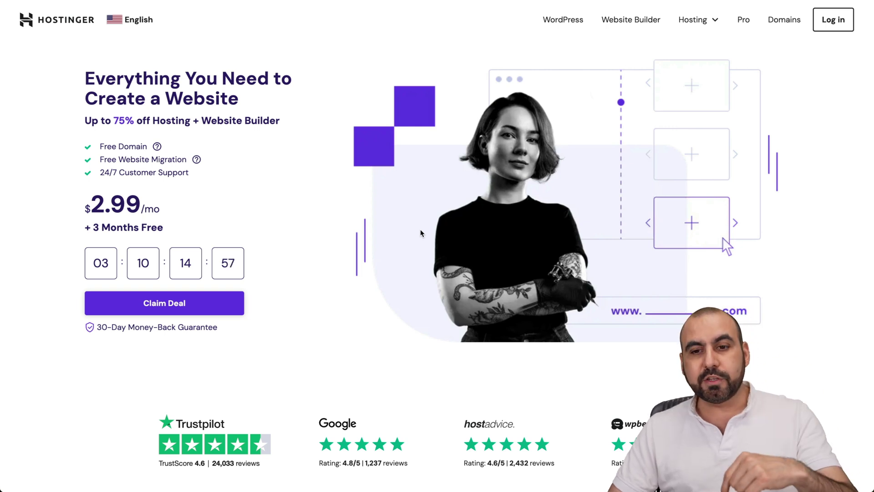
Step: Add Hostinger's Business web hosting plan to the cart, keeping the 48-month period ($191.52)
{"action": "left_click", "coordinate": [692, 20]}
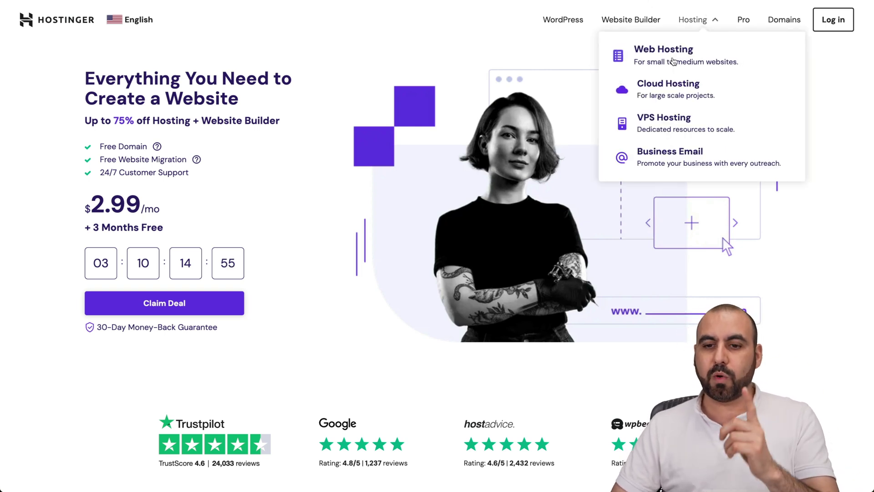
{"action": "left_click", "coordinate": [673, 61]}
{"action": "scroll", "coordinate": [616, 244], "scroll_direction": "down", "scroll_amount": 12}
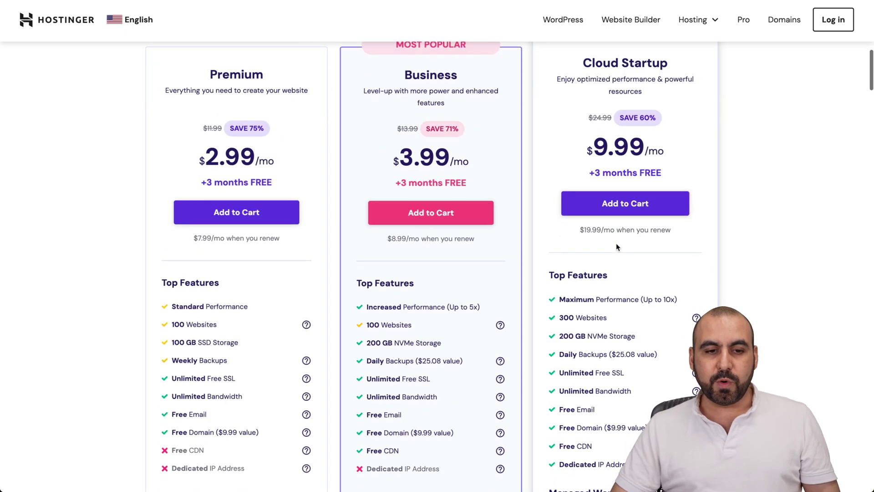
{"action": "scroll", "coordinate": [616, 244], "scroll_direction": "up", "scroll_amount": 1}
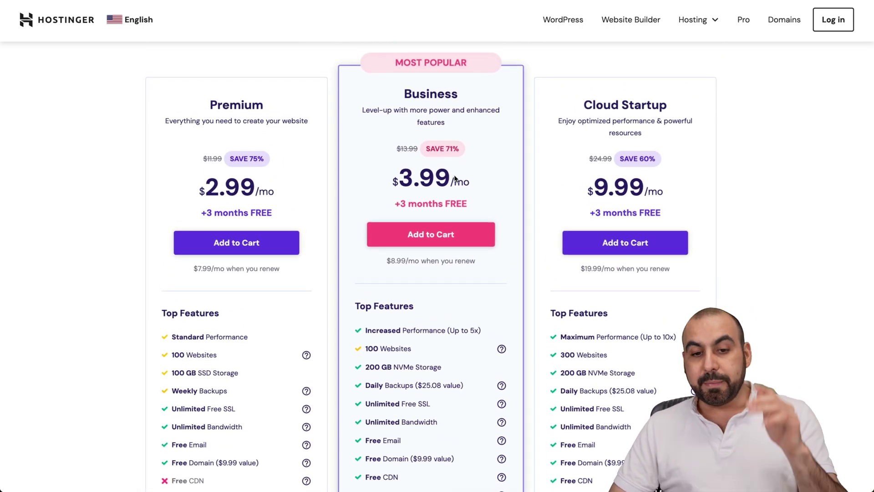
{"action": "left_click", "coordinate": [428, 242]}
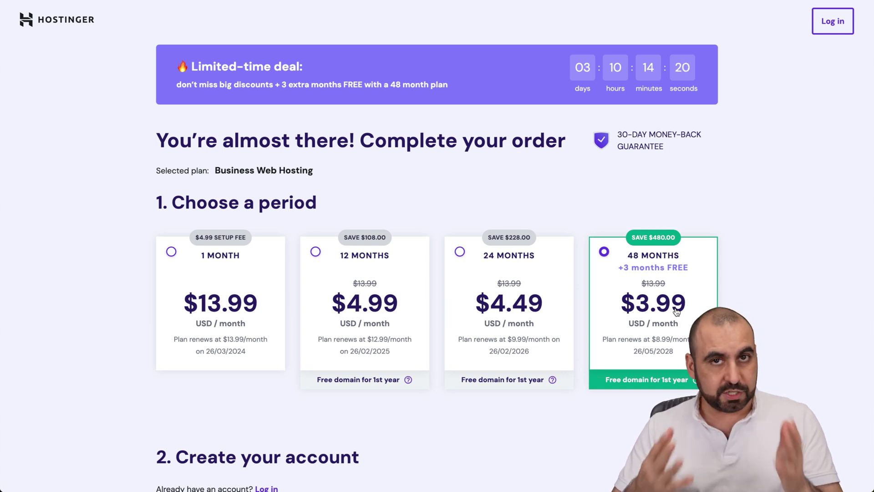
{"action": "scroll", "coordinate": [676, 311], "scroll_direction": "down", "scroll_amount": 10}
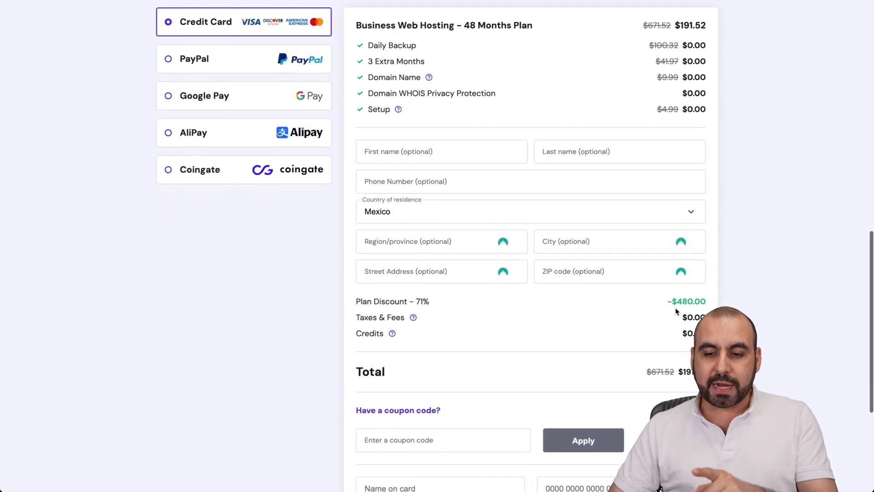
Step: Apply coupon code SAASMASTER at checkout, dropping the total to $172.37
{"action": "scroll", "coordinate": [676, 308], "scroll_direction": "down", "scroll_amount": 2}
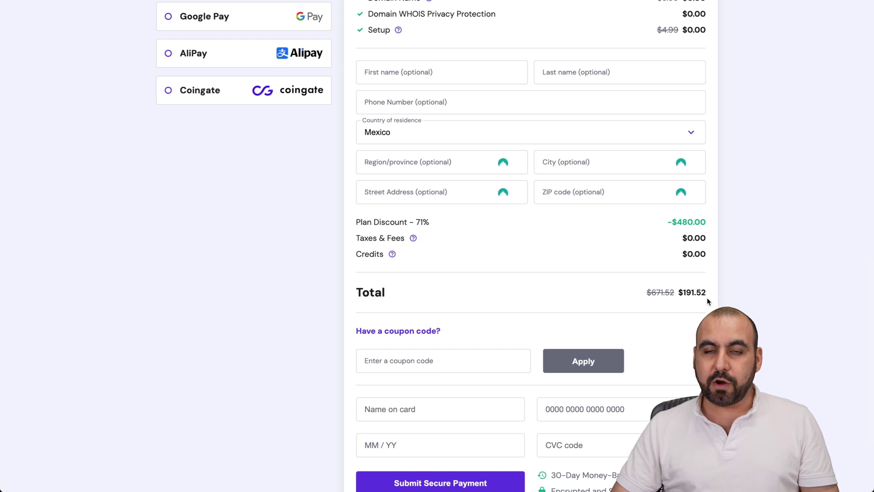
{"action": "left_click", "coordinate": [432, 332]}
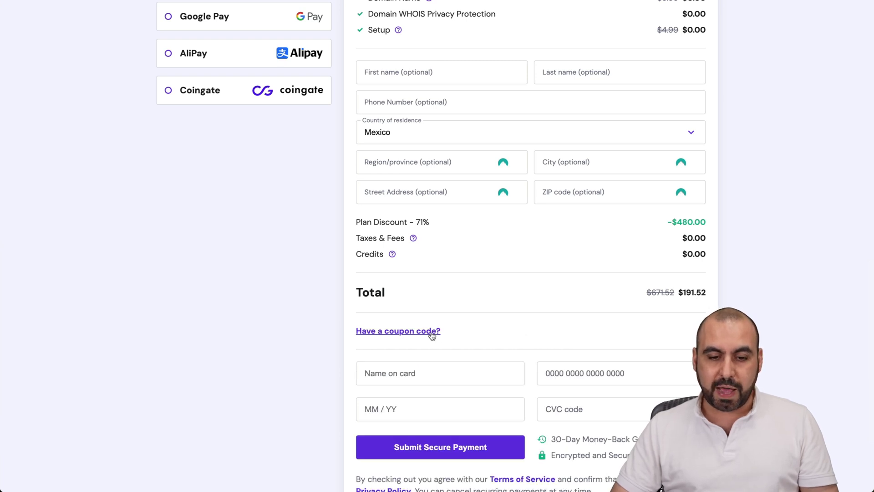
{"action": "left_click", "coordinate": [432, 332]}
{"action": "left_click", "coordinate": [391, 365]}
{"action": "type", "text": "SAAS"}
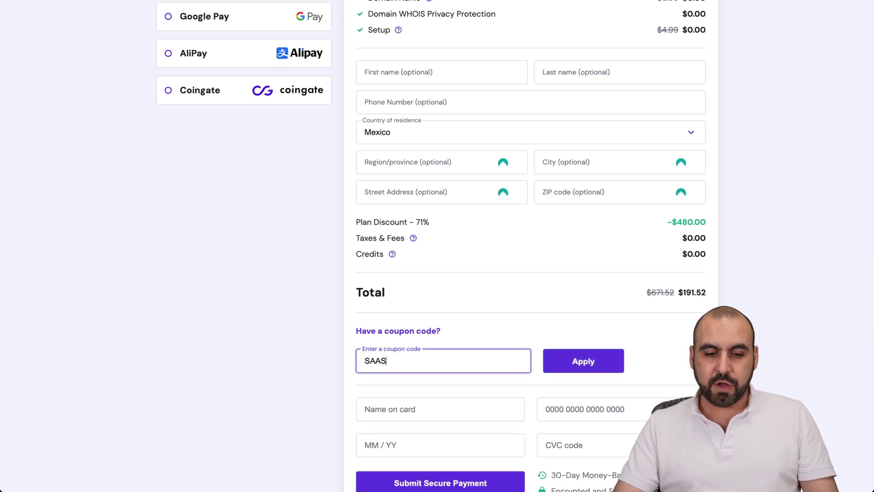
{"action": "type", "text": "MASTER"}
{"action": "left_click", "coordinate": [580, 362]}
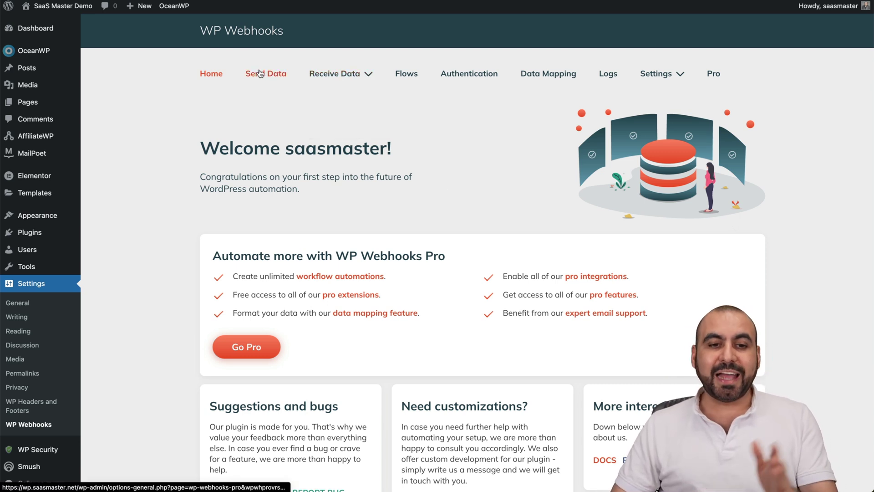
Step: Switch WP Webhooks to Send Data to list the Available Webhook Triggers
{"action": "mouse_move", "coordinate": [339, 75]}
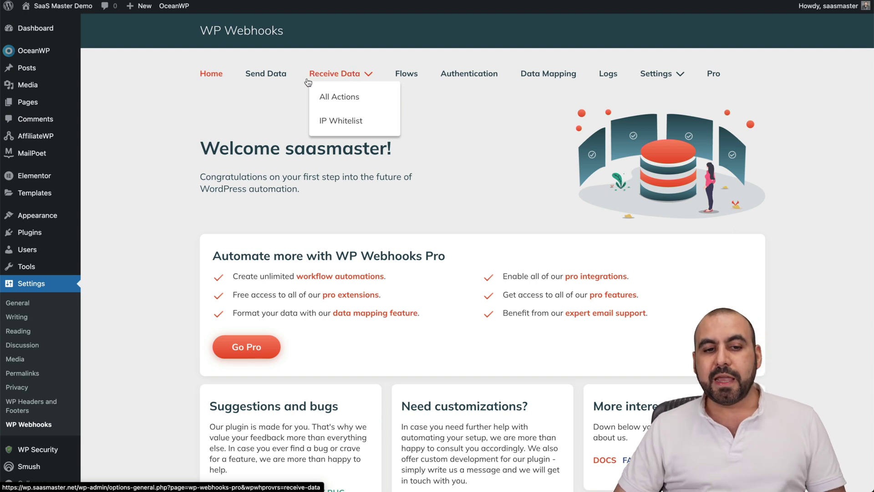
{"action": "left_click", "coordinate": [271, 78]}
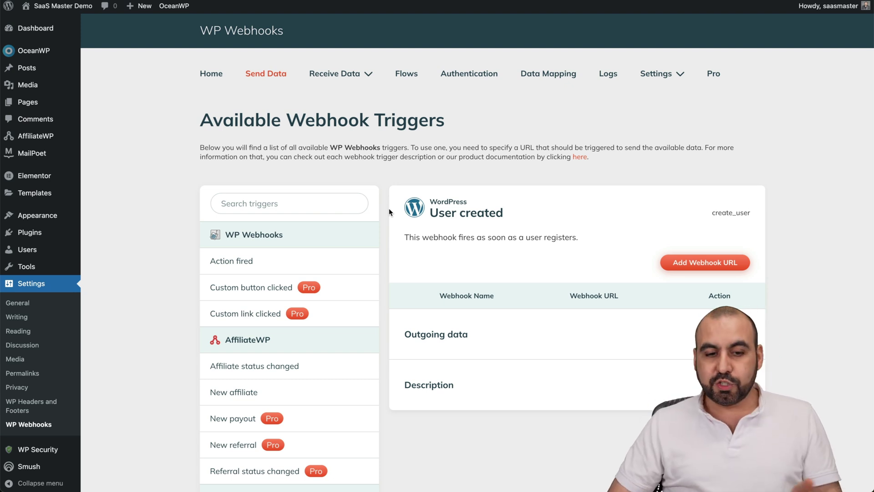
Step: Select the Post created trigger in the WordPress section of the trigger list
{"action": "scroll", "coordinate": [389, 208], "scroll_direction": "down", "scroll_amount": 3}
{"action": "scroll", "coordinate": [389, 211], "scroll_direction": "down", "scroll_amount": 1}
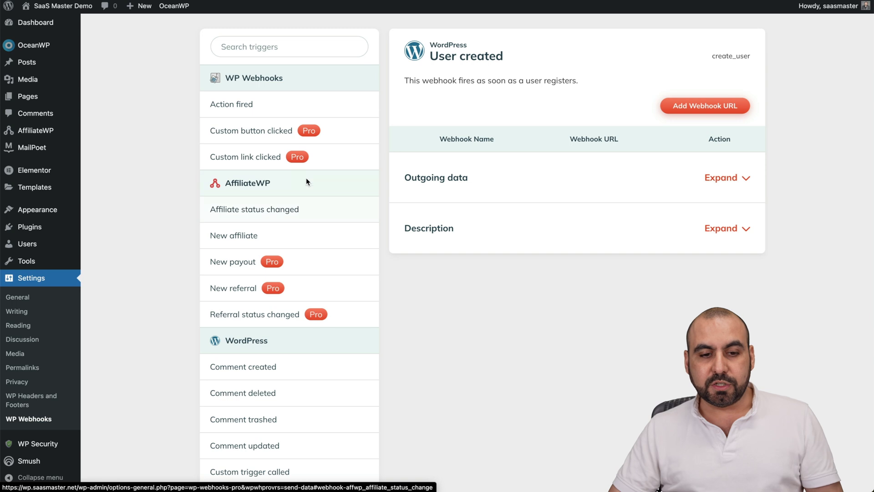
{"action": "scroll", "coordinate": [290, 209], "scroll_direction": "down", "scroll_amount": 5}
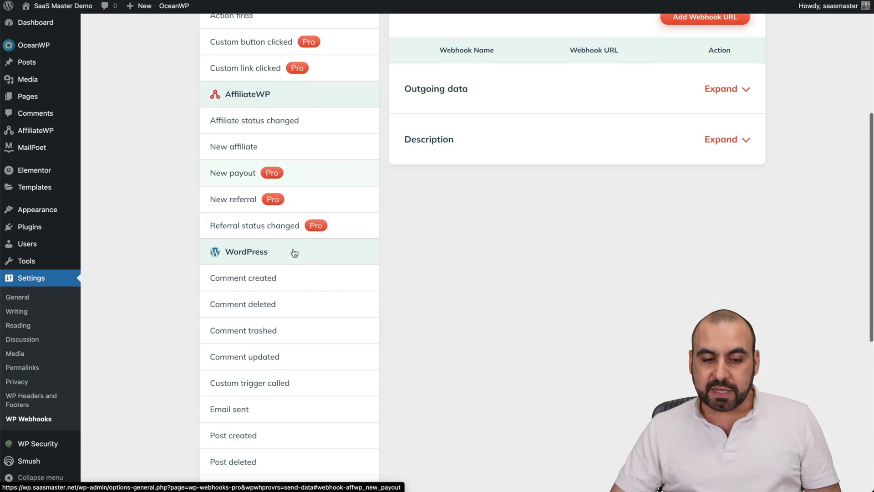
{"action": "scroll", "coordinate": [280, 329], "scroll_direction": "down", "scroll_amount": 5}
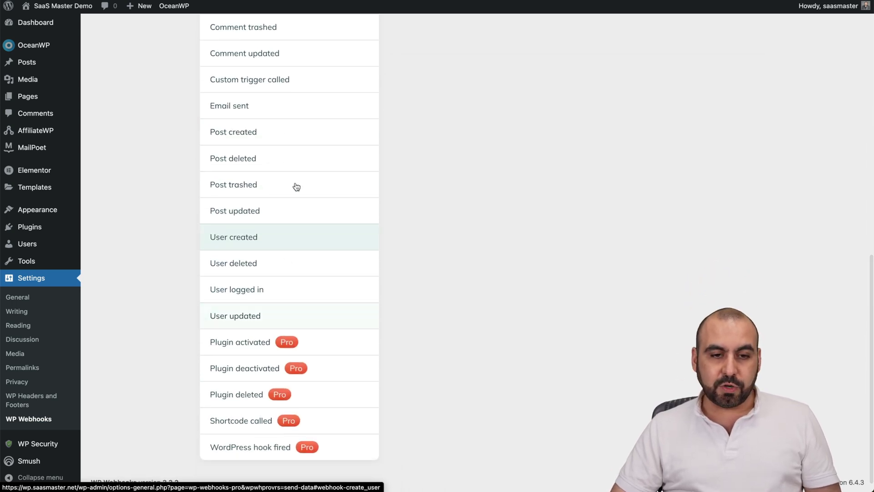
{"action": "scroll", "coordinate": [305, 37], "scroll_direction": "up", "scroll_amount": 15}
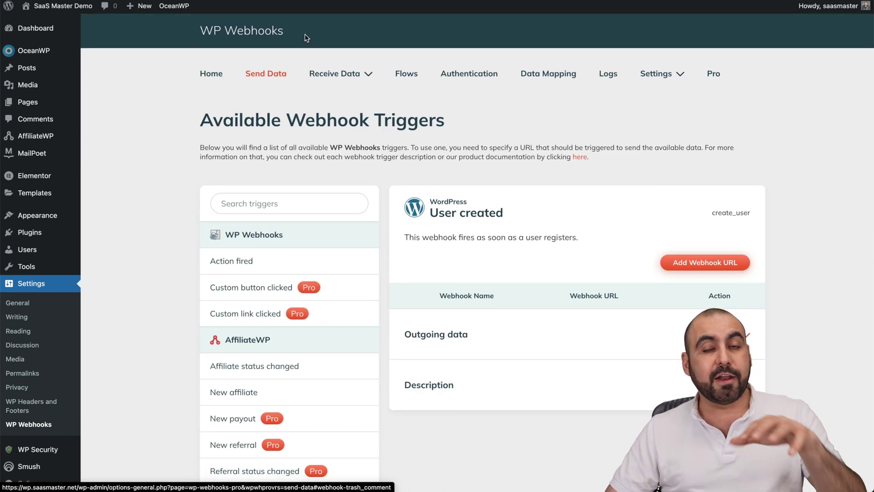
{"action": "mouse_move", "coordinate": [343, 109]}
{"action": "scroll", "coordinate": [343, 109], "scroll_direction": "down", "scroll_amount": 7}
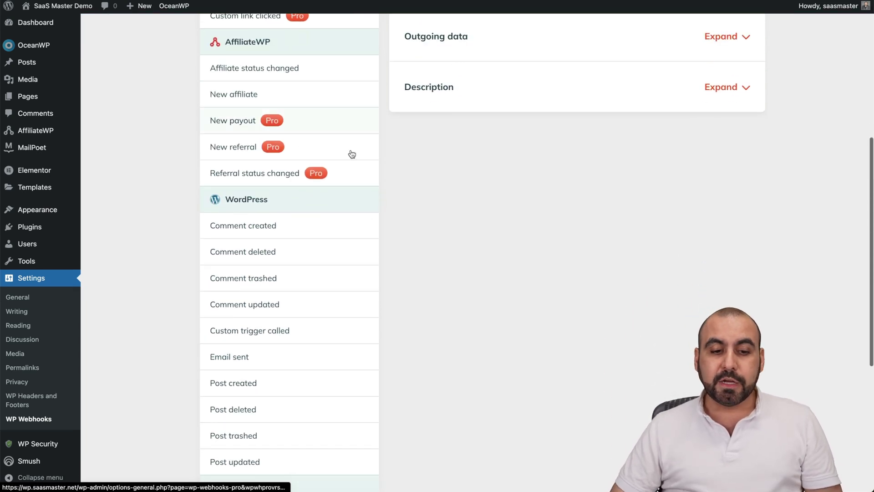
{"action": "scroll", "coordinate": [302, 251], "scroll_direction": "down", "scroll_amount": 2}
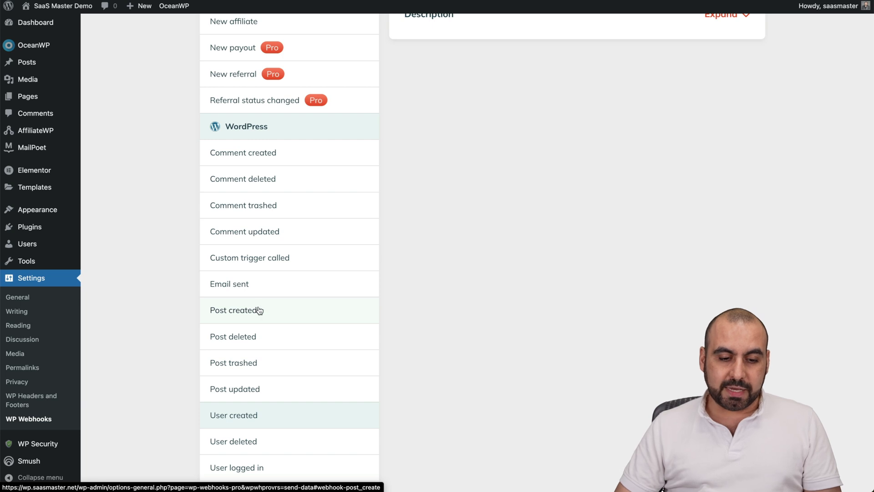
{"action": "left_click", "coordinate": [259, 310]}
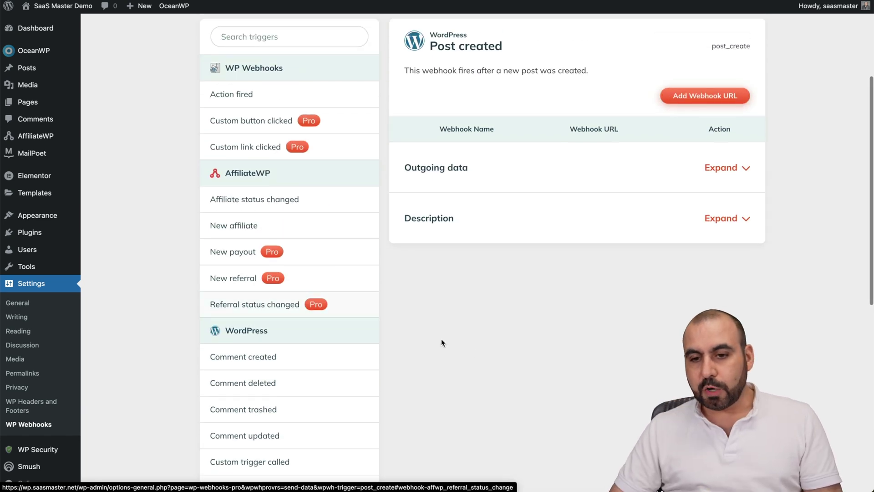
Step: Open the Add Webhook URL form for Post created and enter the name POST TEST
{"action": "scroll", "coordinate": [511, 369], "scroll_direction": "up", "scroll_amount": 2}
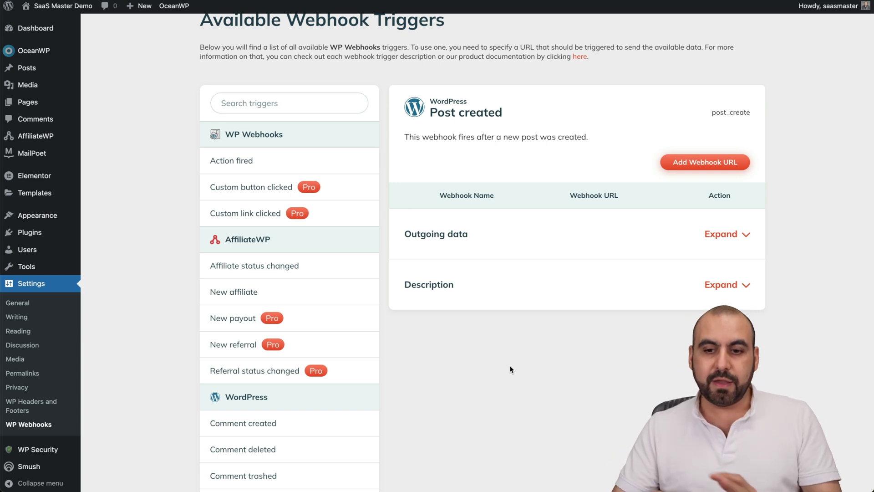
{"action": "left_click", "coordinate": [692, 159]}
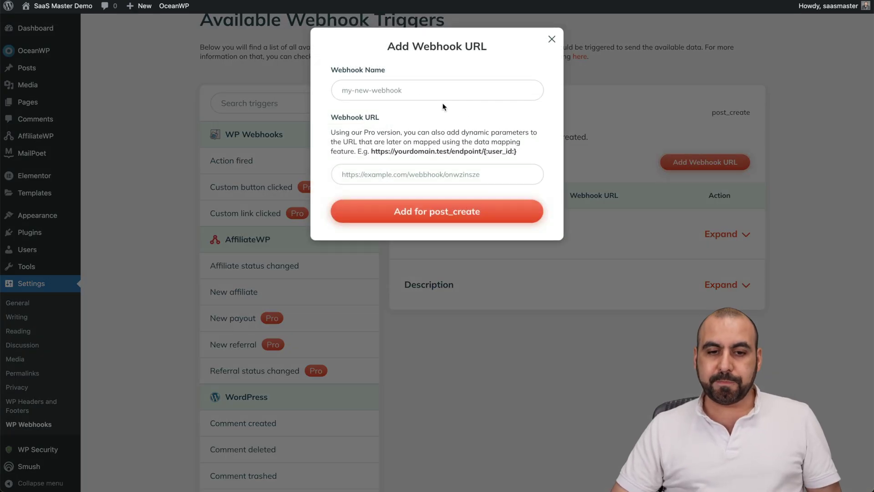
{"action": "left_click", "coordinate": [350, 89]}
{"action": "type", "text": "POS"}
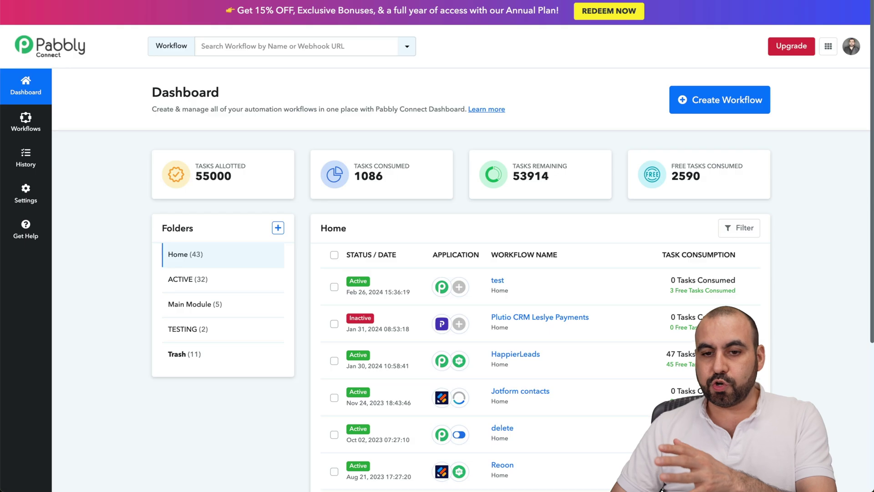
Step: Create a Pabbly Connect workflow named TEST DELETE with Webhook by Pabbly as its trigger
{"action": "left_click", "coordinate": [720, 100]}
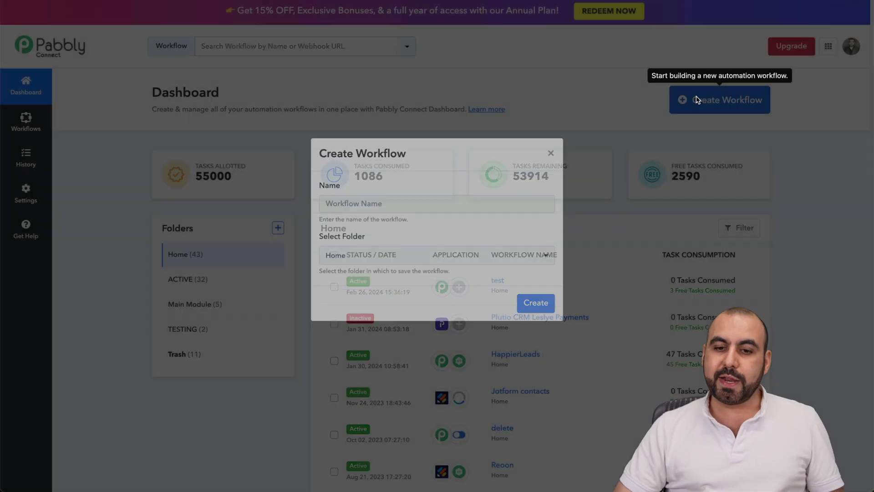
{"action": "type", "text": "TEST DELETE"}
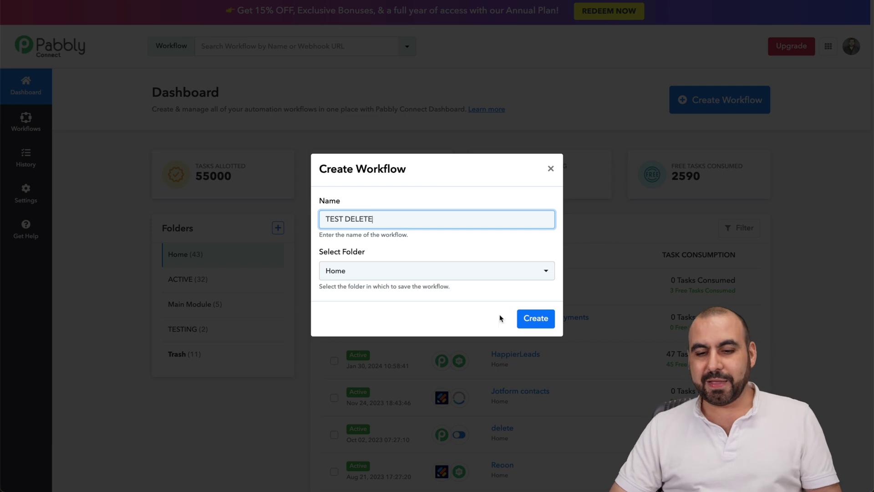
{"action": "left_click", "coordinate": [534, 317]}
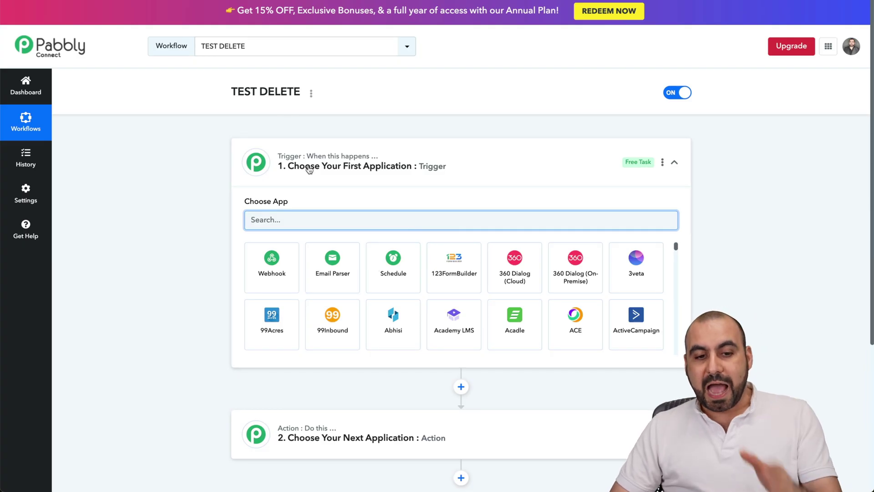
{"action": "mouse_move", "coordinate": [280, 162]}
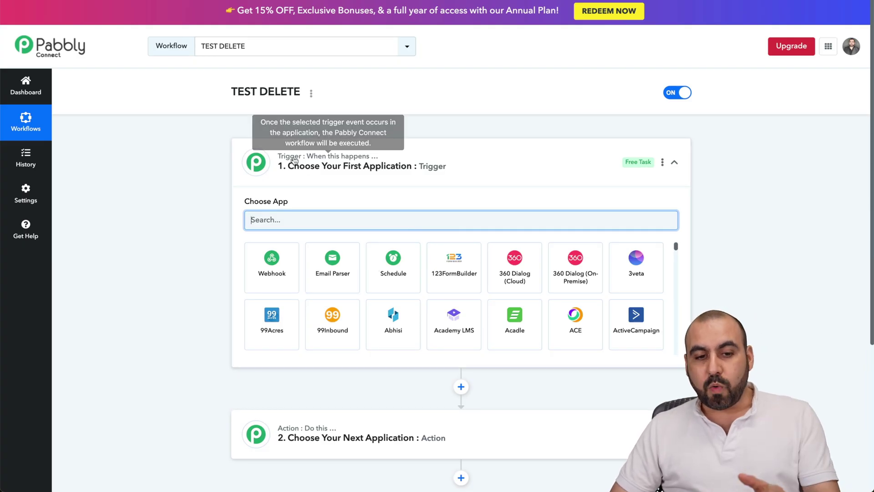
{"action": "left_click", "coordinate": [272, 260]}
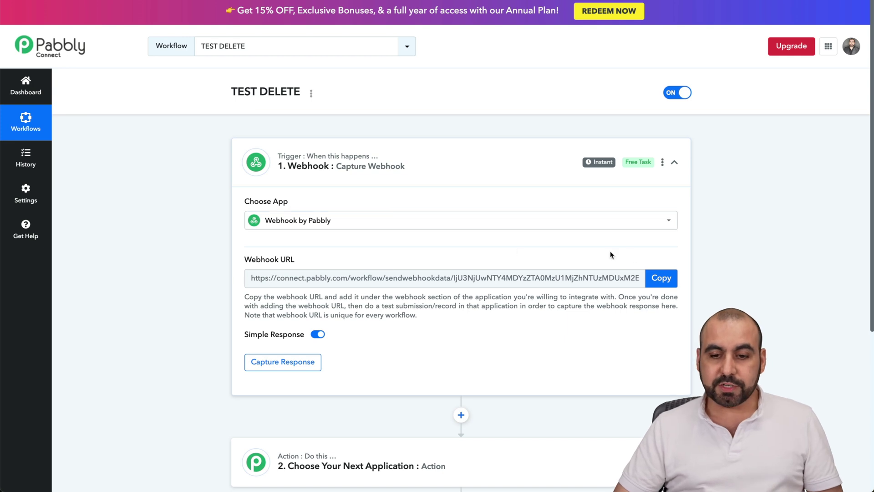
Step: Paste the copied Pabbly webhook URL into the post_create form and add it as post-test
{"action": "left_click", "coordinate": [660, 278]}
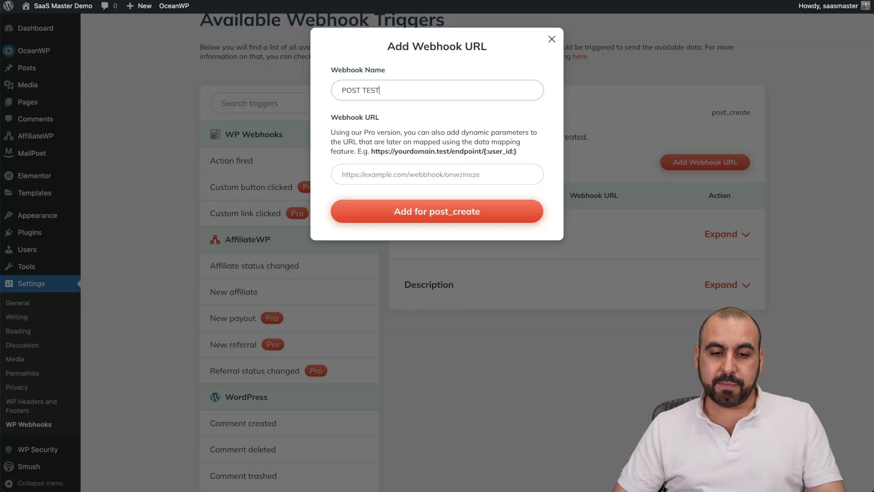
{"action": "left_click", "coordinate": [414, 173]}
{"action": "key", "text": "ctrl+v"}
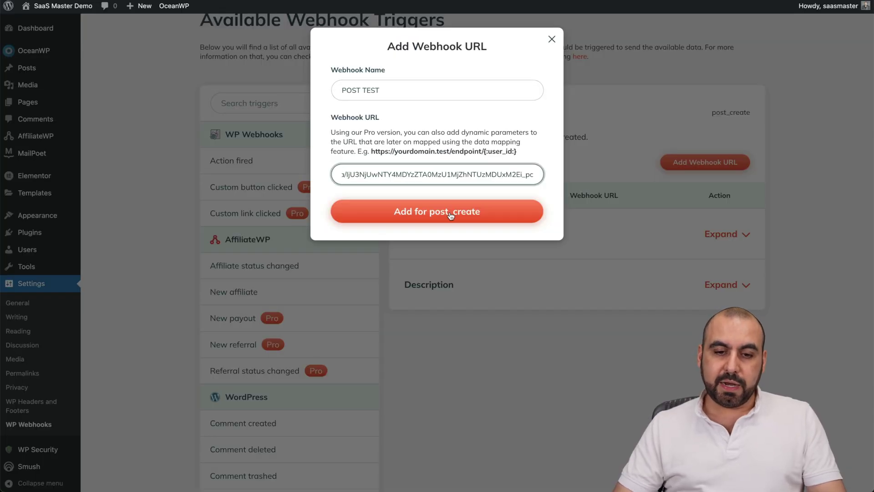
{"action": "left_click", "coordinate": [450, 216]}
{"action": "scroll", "coordinate": [531, 312], "scroll_direction": "down", "scroll_amount": 2}
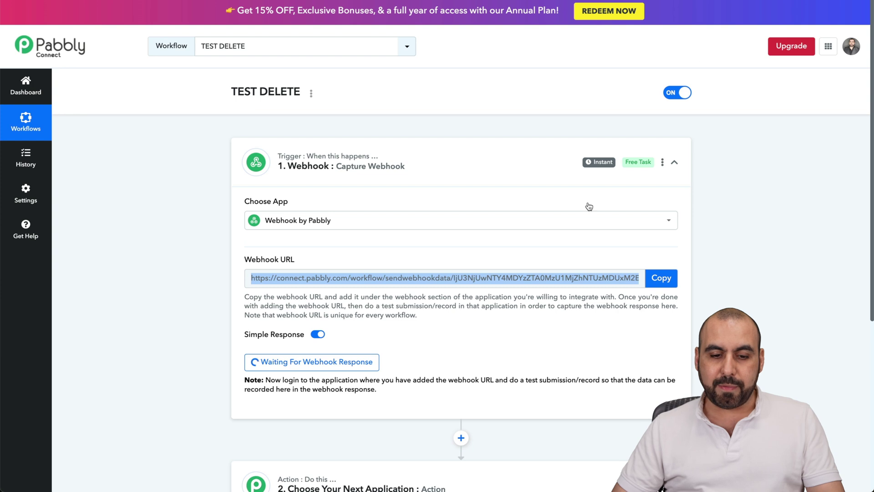
{"action": "scroll", "coordinate": [585, 205], "scroll_direction": "down", "scroll_amount": 3}
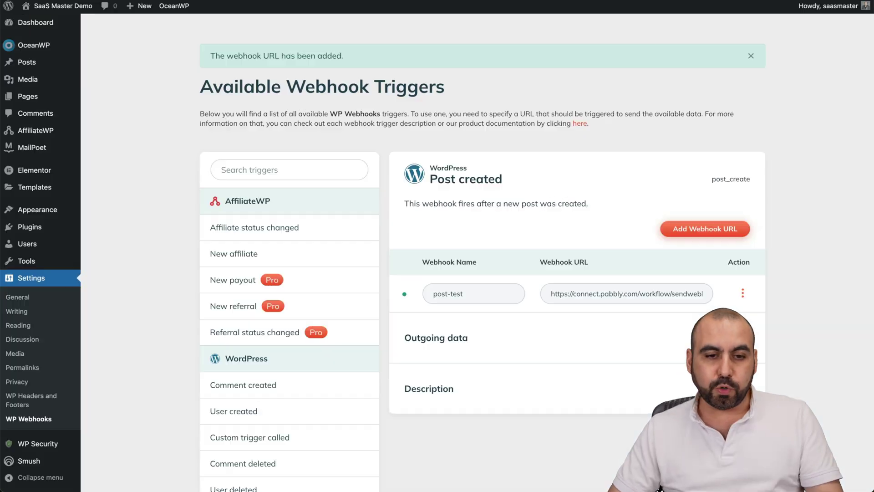
Step: Publish a new post with title 'test' and a paragraph reading 'test'
{"action": "mouse_move", "coordinate": [48, 63]}
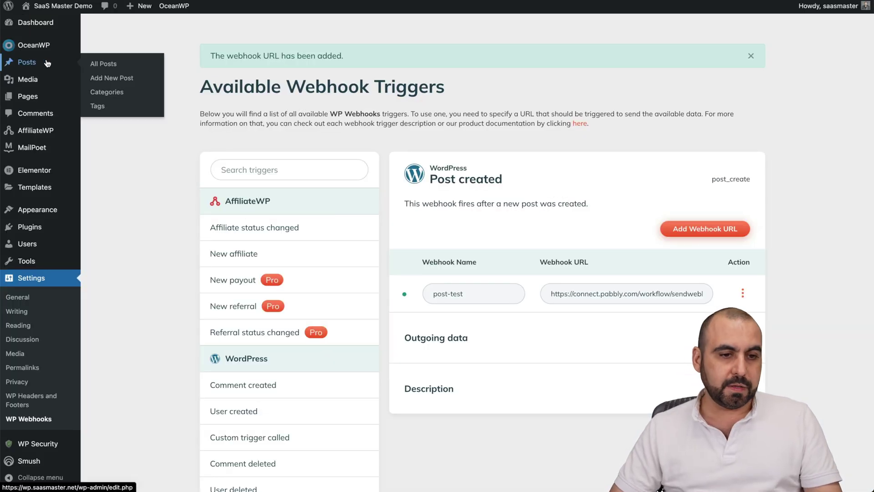
{"action": "left_click", "coordinate": [122, 79]}
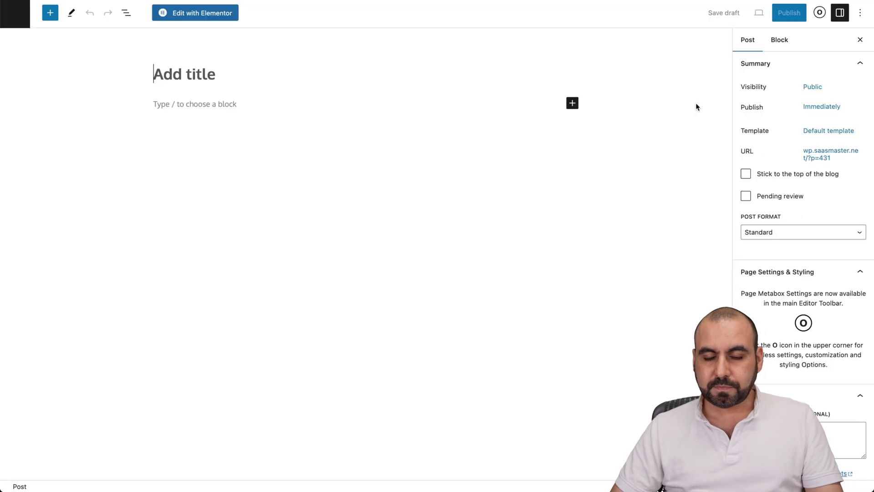
{"action": "type", "text": "test"}
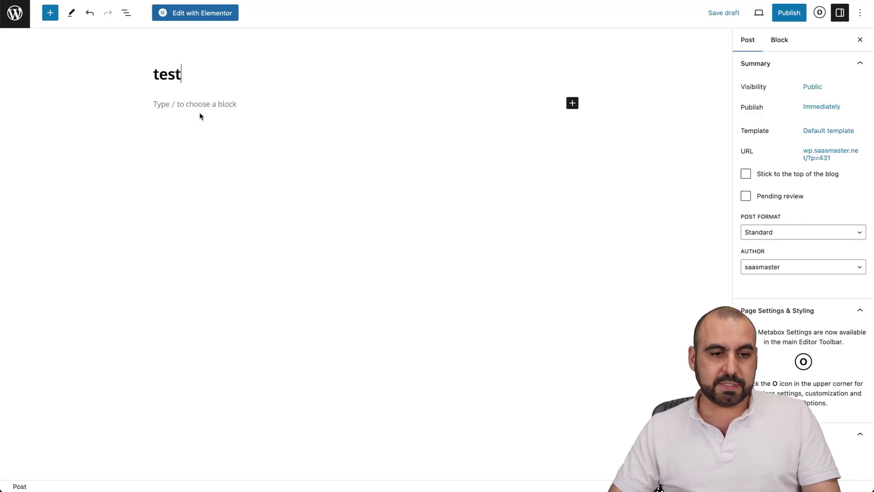
{"action": "left_click", "coordinate": [197, 107]}
{"action": "type", "text": "test"}
{"action": "left_click", "coordinate": [438, 187]}
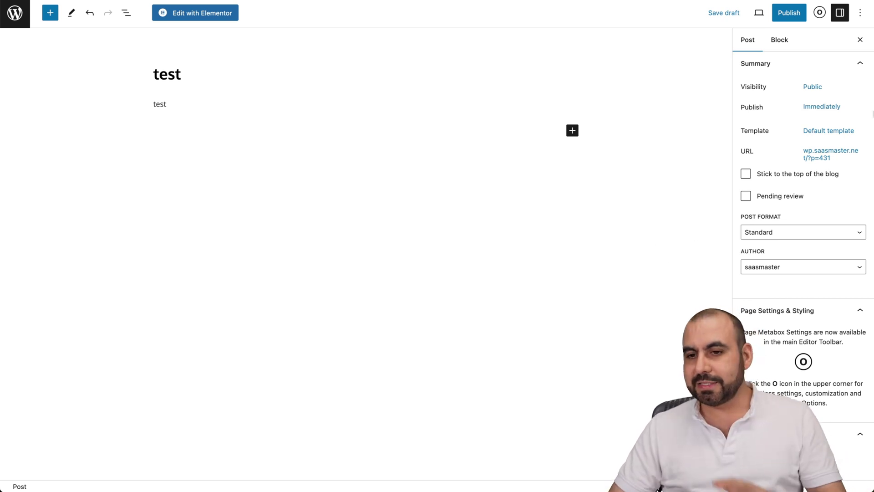
{"action": "left_click", "coordinate": [795, 22]}
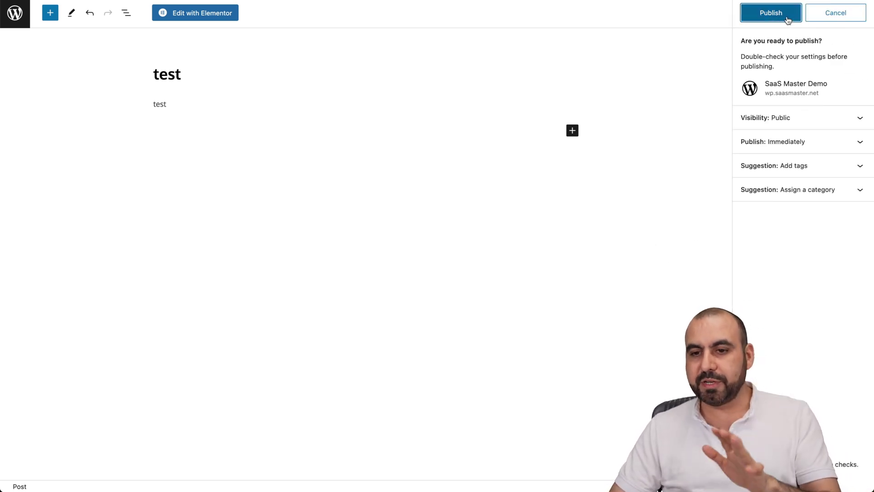
{"action": "left_click", "coordinate": [787, 15]}
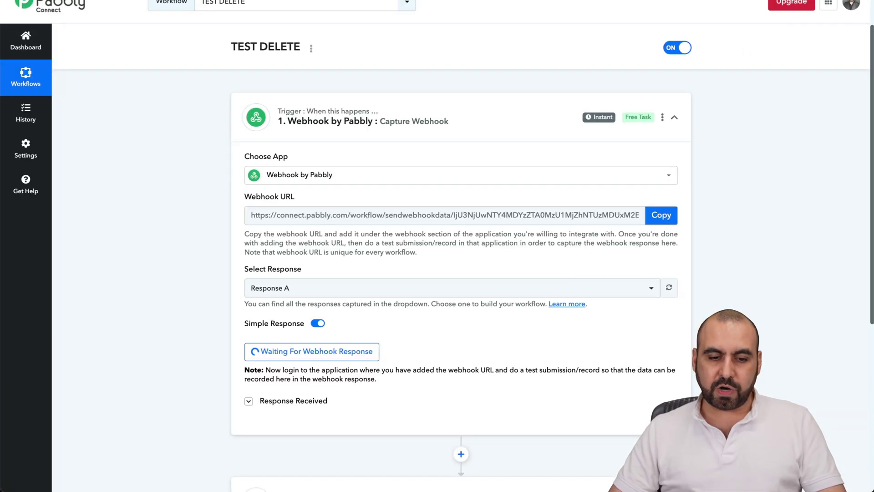
Step: Inspect the captured post fields (status, GUID, permalink ?p=433) down to the Action step card
{"action": "scroll", "coordinate": [481, 406], "scroll_direction": "down", "scroll_amount": 2}
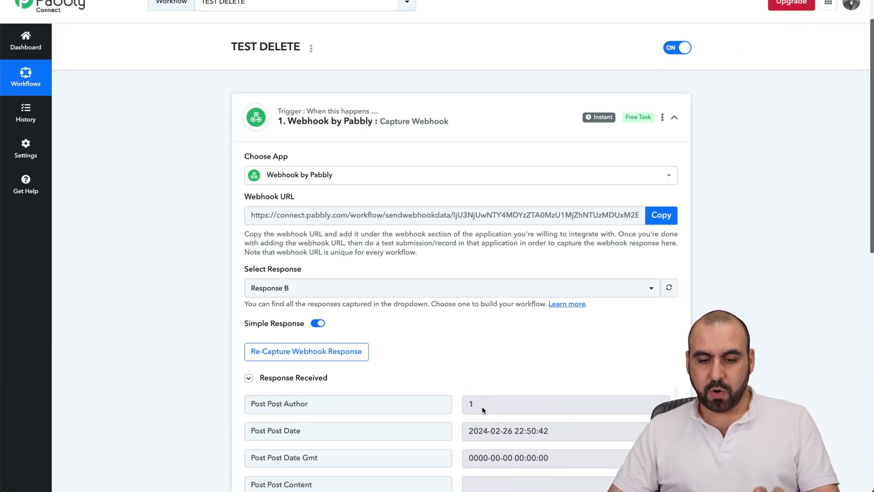
{"action": "scroll", "coordinate": [482, 406], "scroll_direction": "up", "scroll_amount": 2}
{"action": "scroll", "coordinate": [638, 341], "scroll_direction": "down", "scroll_amount": 3}
{"action": "scroll", "coordinate": [637, 345], "scroll_direction": "down", "scroll_amount": 2}
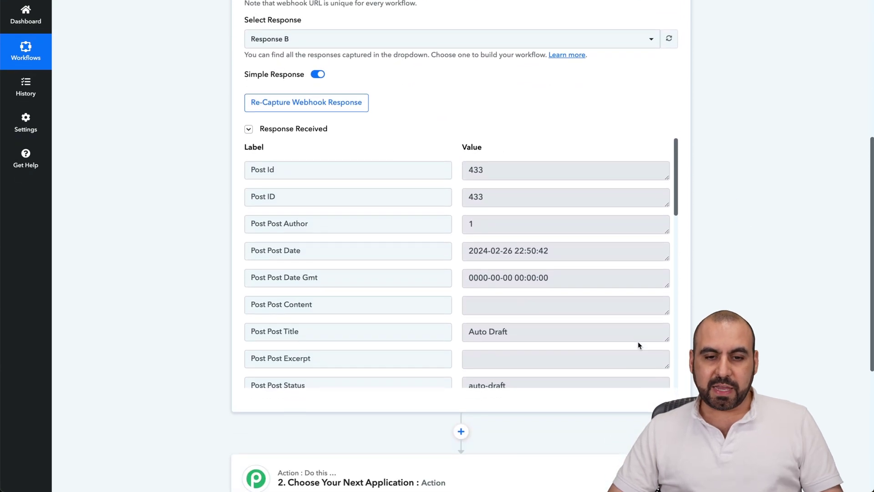
{"action": "scroll", "coordinate": [638, 345], "scroll_direction": "down", "scroll_amount": 1}
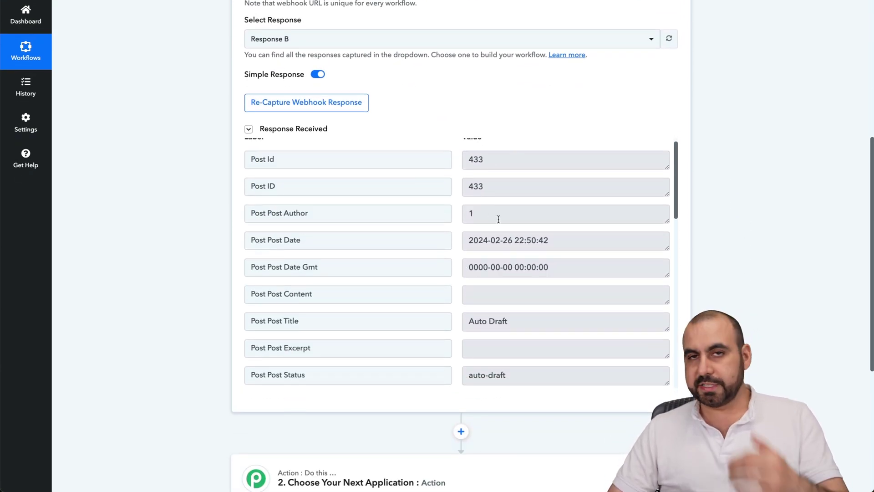
{"action": "scroll", "coordinate": [498, 219], "scroll_direction": "down", "scroll_amount": 1}
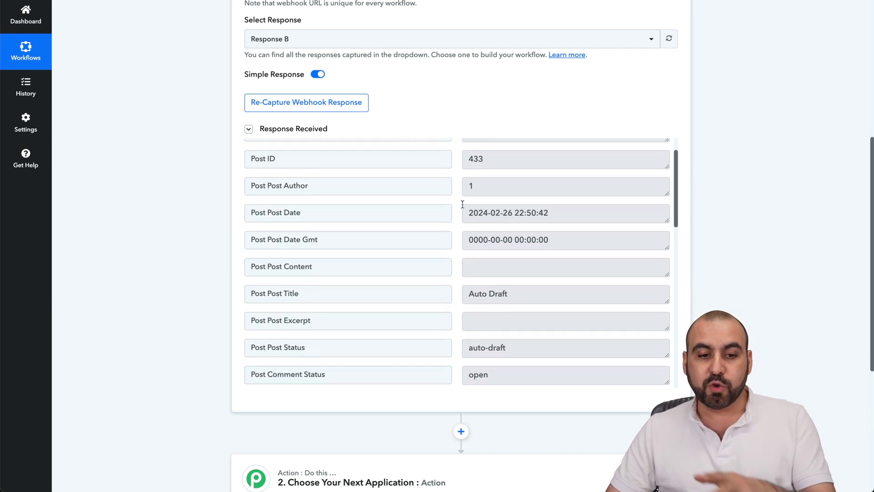
{"action": "scroll", "coordinate": [506, 228], "scroll_direction": "down", "scroll_amount": 4}
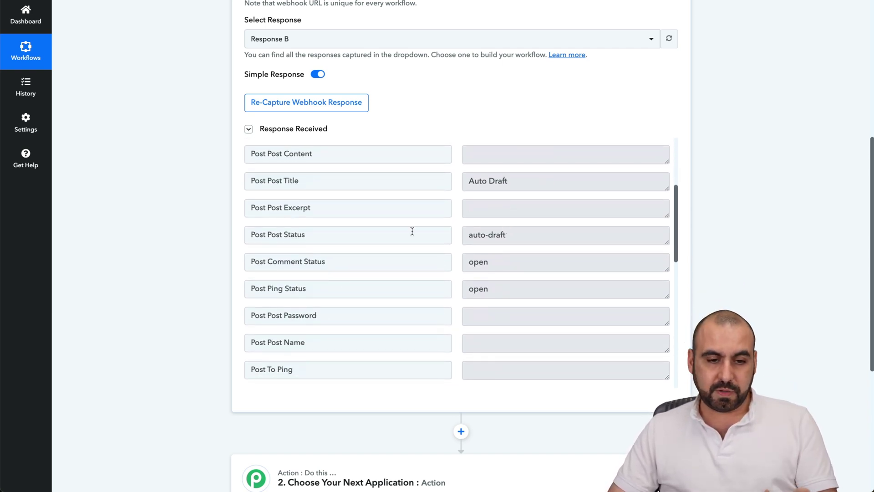
{"action": "scroll", "coordinate": [513, 221], "scroll_direction": "down", "scroll_amount": 2}
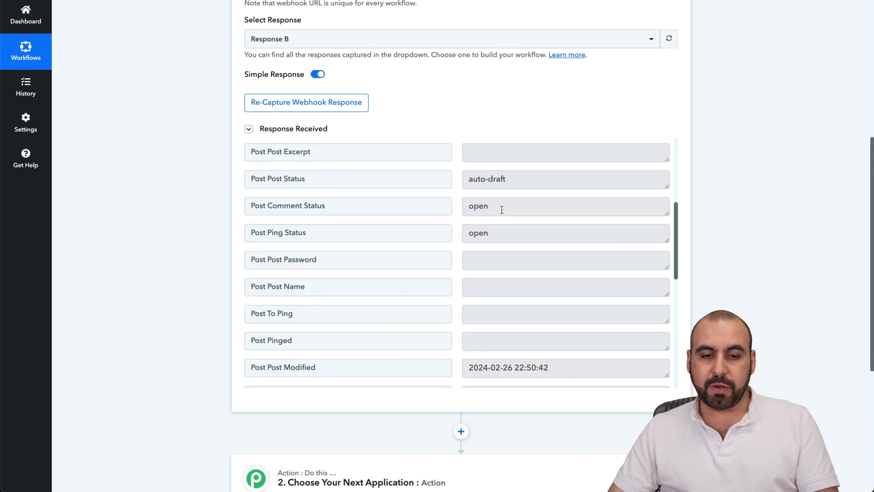
{"action": "scroll", "coordinate": [506, 237], "scroll_direction": "down", "scroll_amount": 3}
{"action": "scroll", "coordinate": [508, 251], "scroll_direction": "down", "scroll_amount": 9}
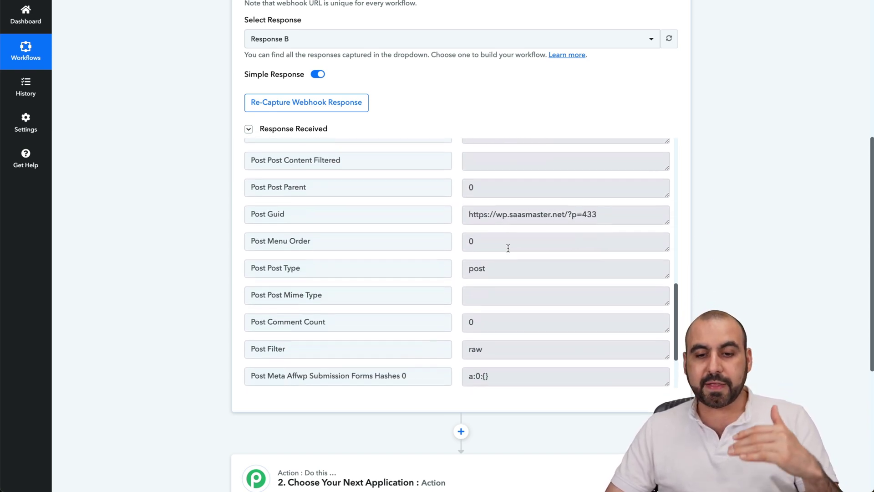
{"action": "scroll", "coordinate": [508, 252], "scroll_direction": "down", "scroll_amount": 1}
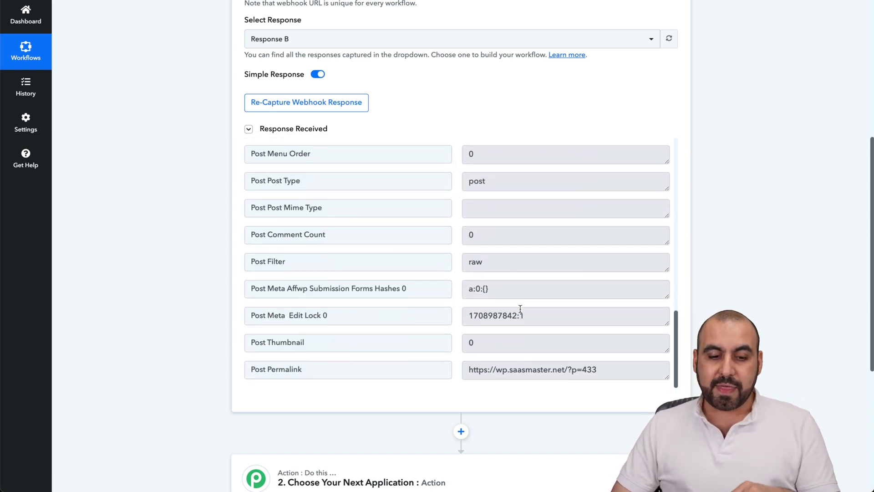
{"action": "scroll", "coordinate": [520, 409], "scroll_direction": "down", "scroll_amount": 4}
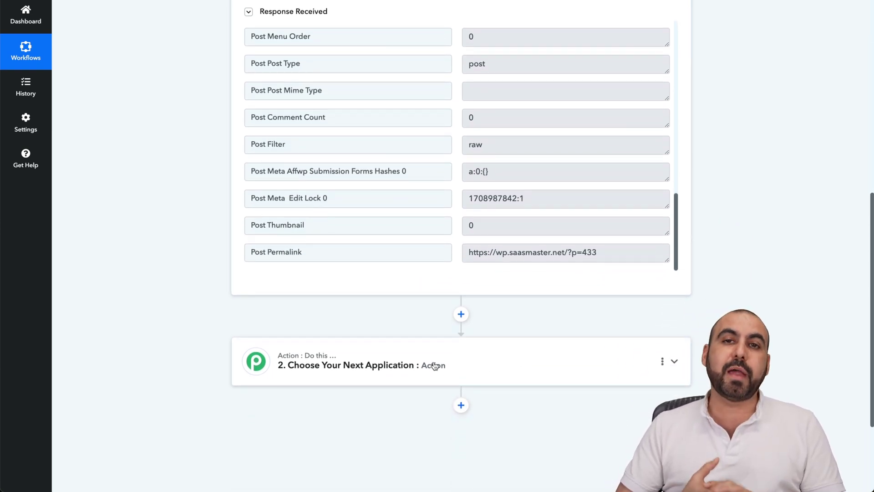
Step: Open the action step's app list in Pabbly Connect, trying 'gmail' and 'email' searches, then clearing the search
{"action": "left_click", "coordinate": [435, 365]}
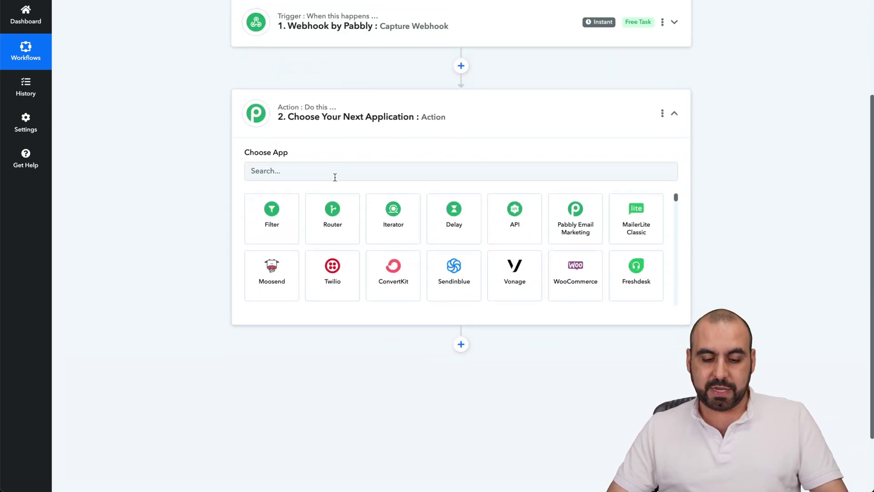
{"action": "left_click", "coordinate": [334, 177]}
{"action": "type", "text": "gmai"}
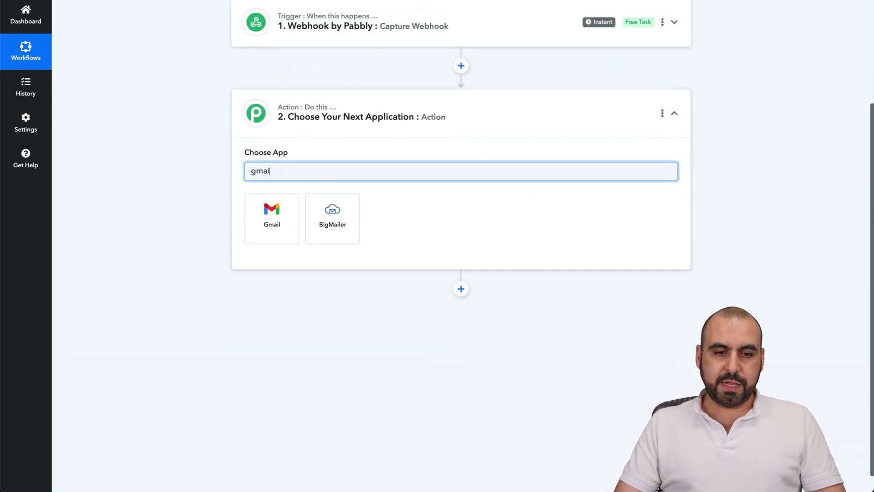
{"action": "key", "text": "BackSpace"}
{"action": "key", "text": "BackSpace"}
{"action": "key", "text": "BackSpace"}
{"action": "key", "text": "BackSpace"}
{"action": "type", "text": "email"}
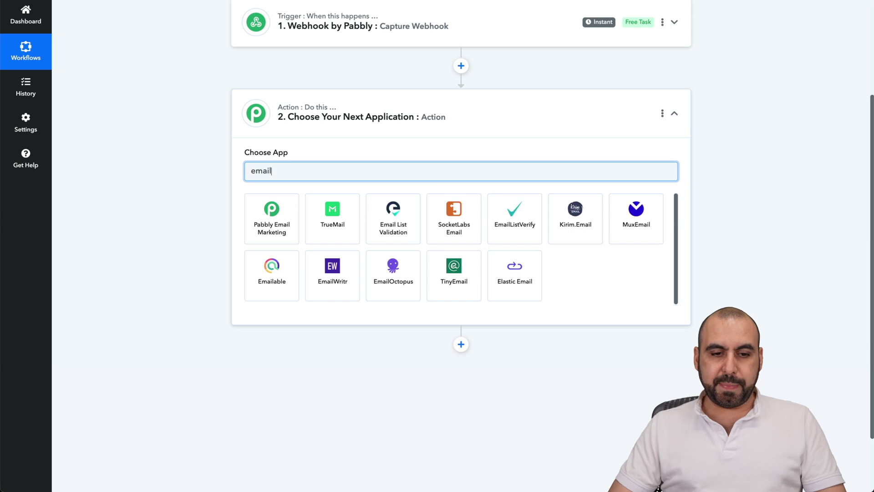
{"action": "key", "text": "super+a"}
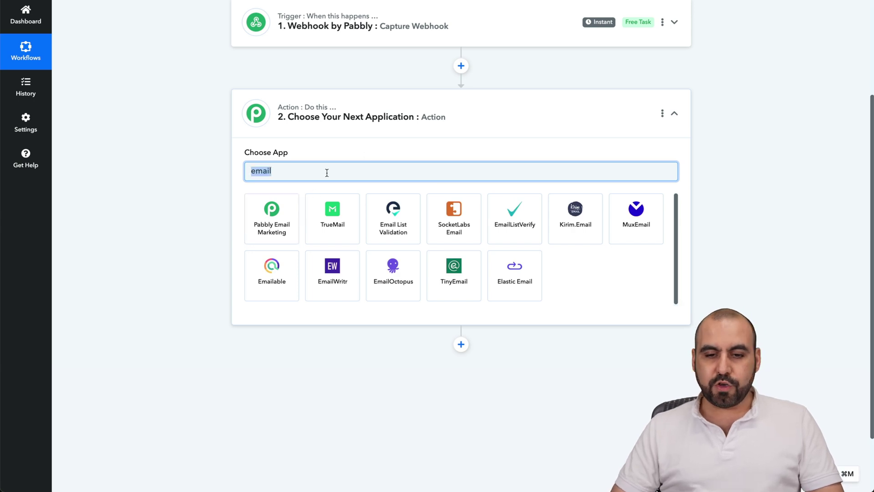
{"action": "key", "text": "BackSpace"}
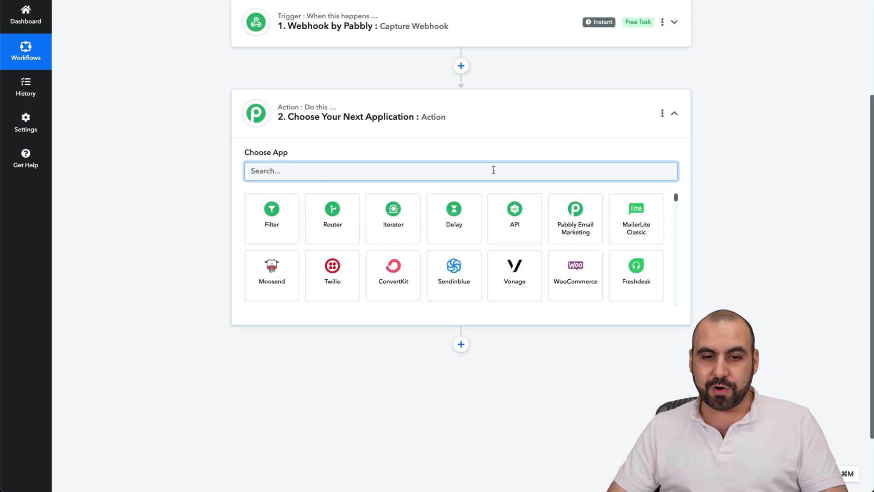
{"action": "scroll", "coordinate": [539, 190], "scroll_direction": "up", "scroll_amount": 5}
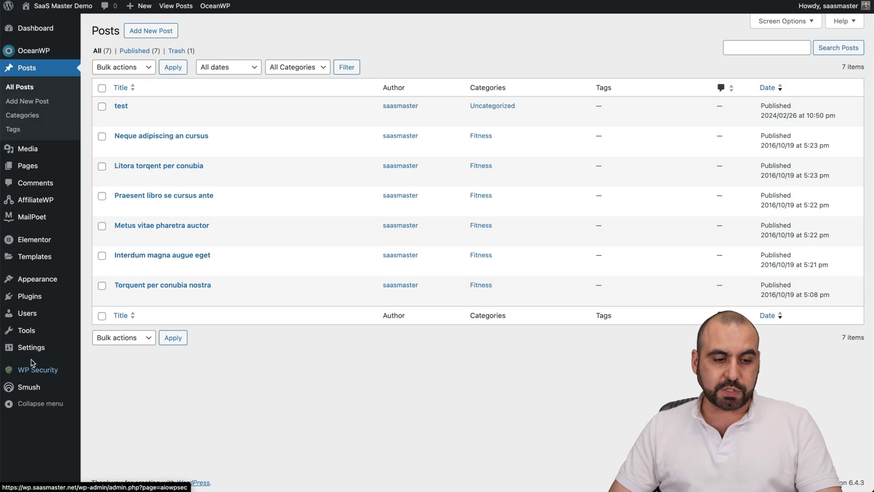
Step: Open Settings > WP Webhooks, browse the Send Data triggers, then go to Receive Data's webhook URL list
{"action": "mouse_move", "coordinate": [33, 356]}
{"action": "left_click", "coordinate": [133, 441]}
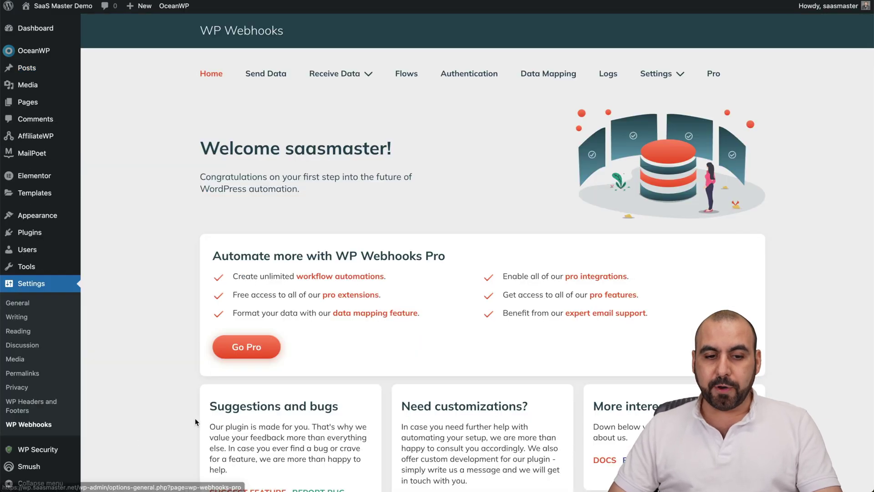
{"action": "left_click", "coordinate": [266, 73]}
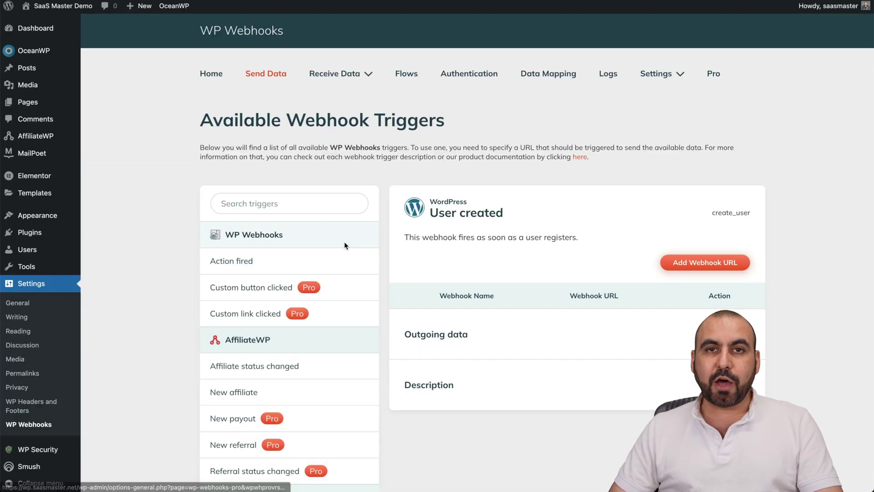
{"action": "scroll", "coordinate": [350, 248], "scroll_direction": "down", "scroll_amount": 8}
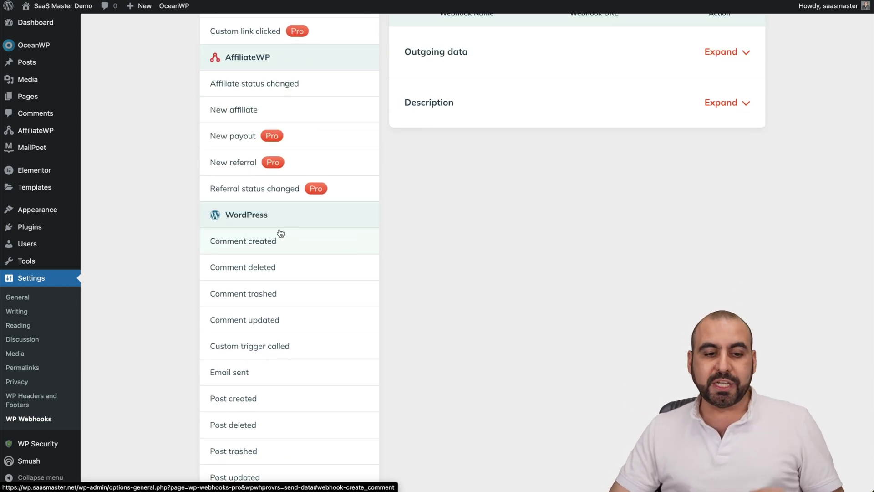
{"action": "scroll", "coordinate": [294, 282], "scroll_direction": "down", "scroll_amount": 5}
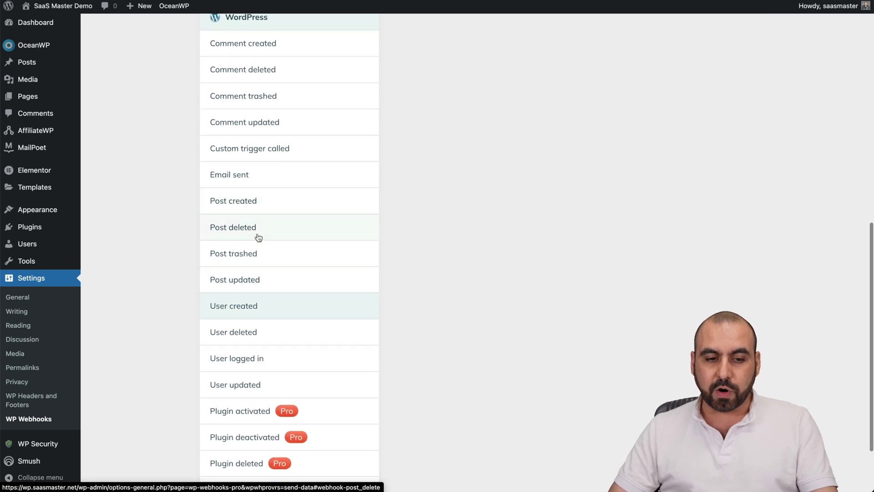
{"action": "scroll", "coordinate": [269, 341], "scroll_direction": "down", "scroll_amount": 2}
{"action": "scroll", "coordinate": [269, 341], "scroll_direction": "up", "scroll_amount": 10}
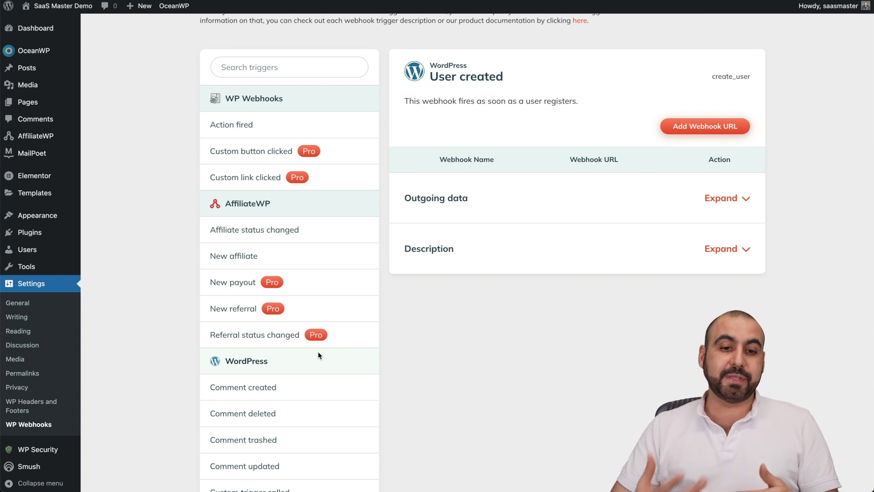
{"action": "scroll", "coordinate": [318, 351], "scroll_direction": "up", "scroll_amount": 4}
{"action": "left_click", "coordinate": [348, 151]}
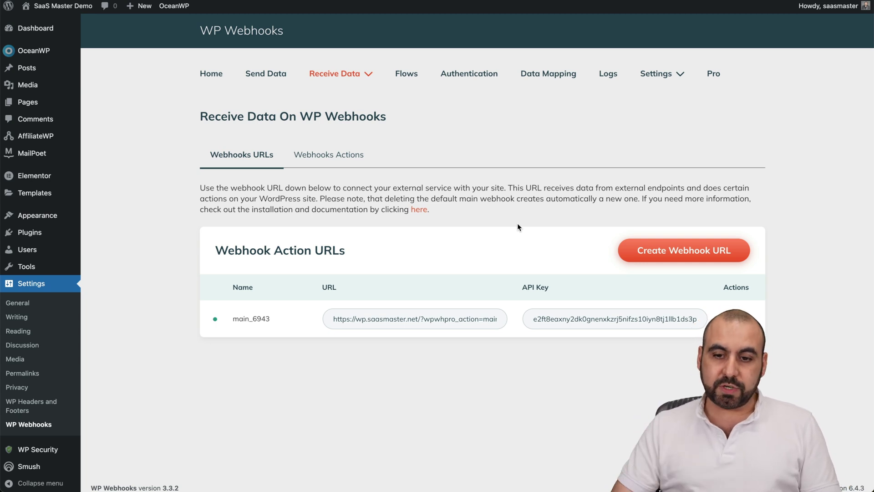
Step: Create a new receive-data webhook URL named 'test', then return to the Send Data triggers
{"action": "left_click", "coordinate": [641, 251]}
{"action": "type", "text": "TEST"}
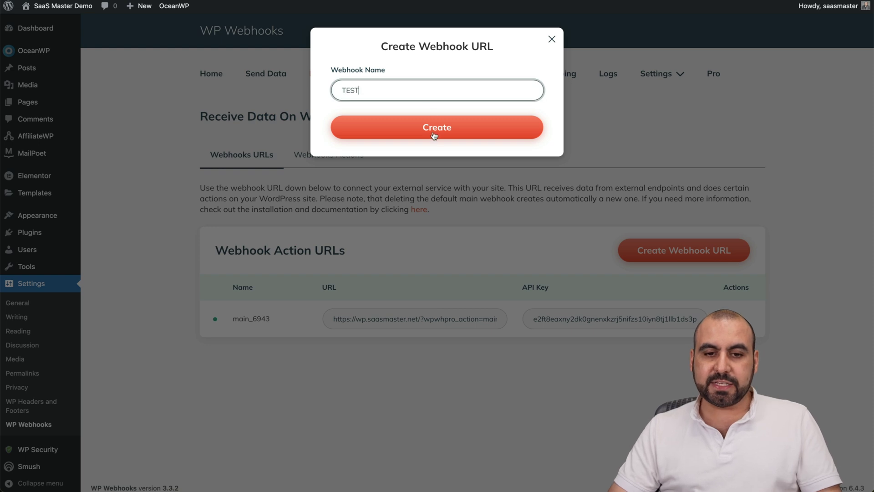
{"action": "left_click", "coordinate": [433, 133]}
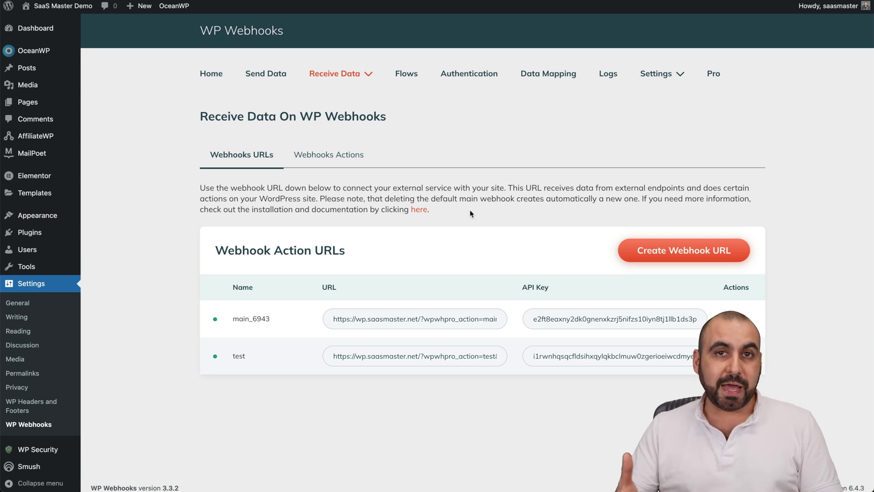
{"action": "left_click", "coordinate": [264, 75]}
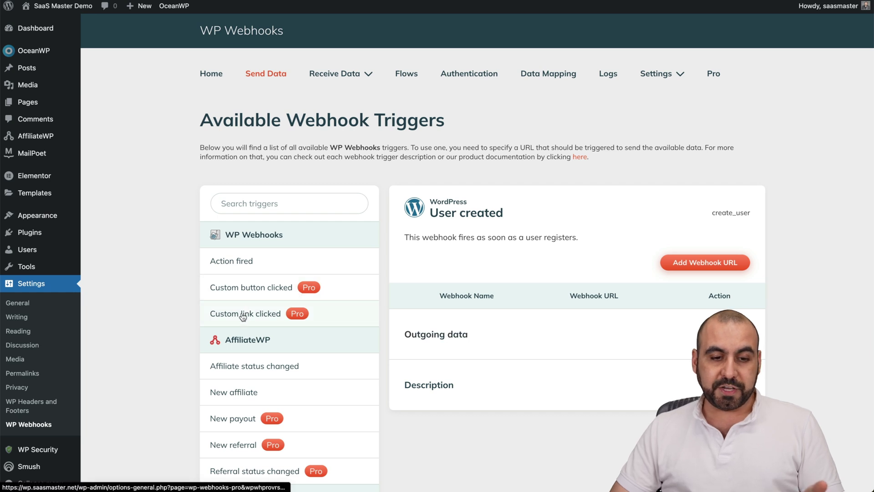
Step: Scroll through the WP Webhooks Send Data trigger list to view the User created trigger's details
{"action": "scroll", "coordinate": [287, 327], "scroll_direction": "down", "scroll_amount": 3}
{"action": "scroll", "coordinate": [287, 327], "scroll_direction": "down", "scroll_amount": 2}
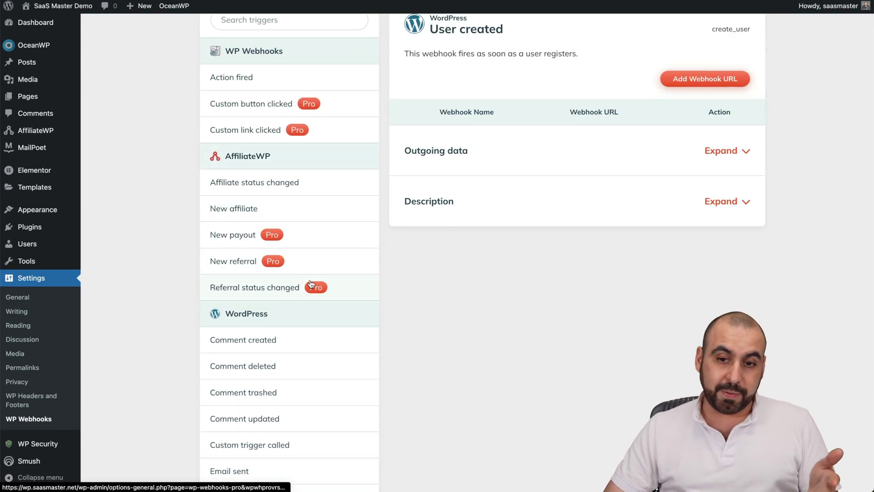
{"action": "scroll", "coordinate": [479, 351], "scroll_direction": "up", "scroll_amount": 5}
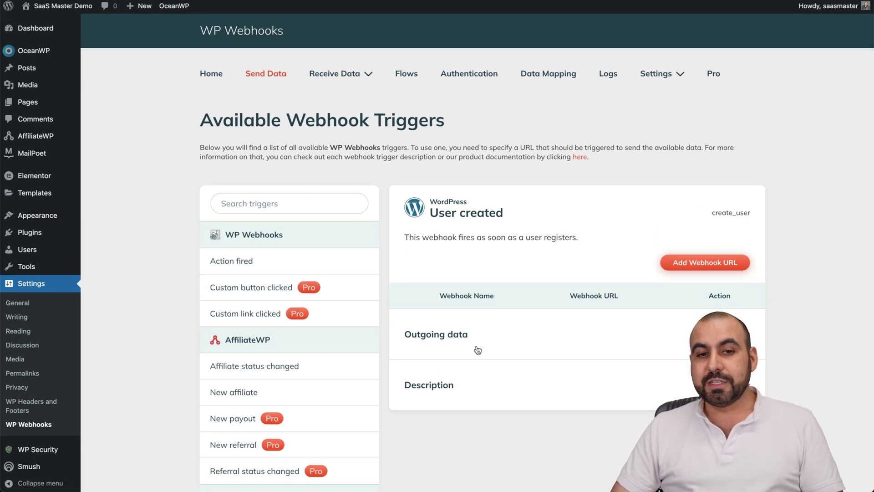